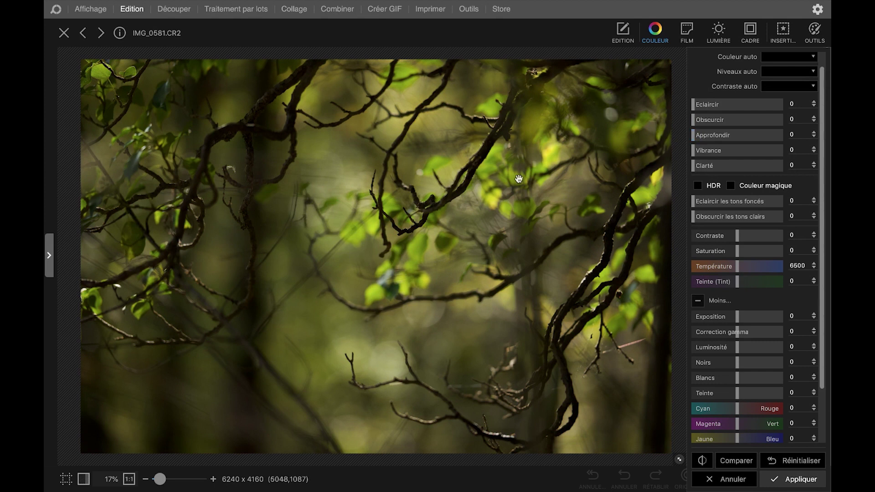
Try the Vibrance and Clarté adjustments on the photo and reset both to 0.
click(708, 152)
mouse_move(695, 161)
mouse_down()
mouse_move(736, 151)
mouse_move(698, 152)
mouse_move(780, 151)
mouse_up()
double_click(780, 150)
click(703, 166)
drag(711, 167, 753, 169)
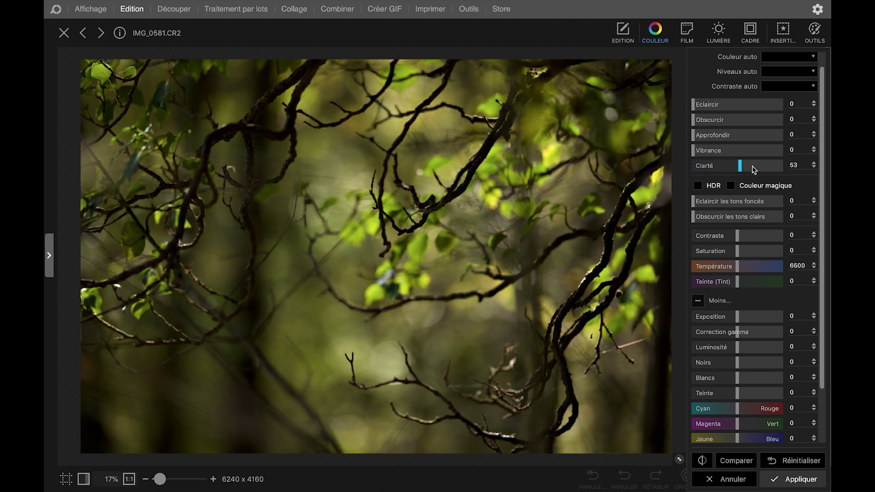
double_click(753, 167)
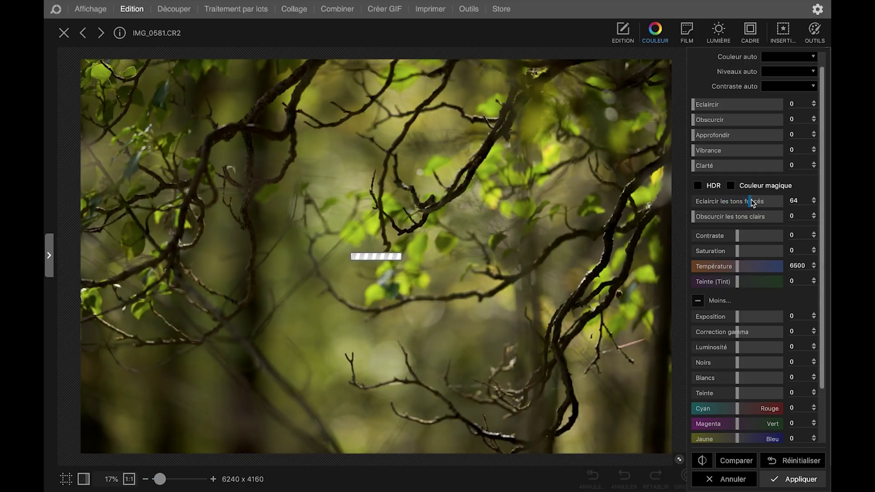
Try the Eclaircir les tons foncés and Contraste adjustments and return both to 0.
mouse_move(751, 201)
mouse_down()
mouse_move(776, 202)
mouse_move(740, 202)
mouse_up()
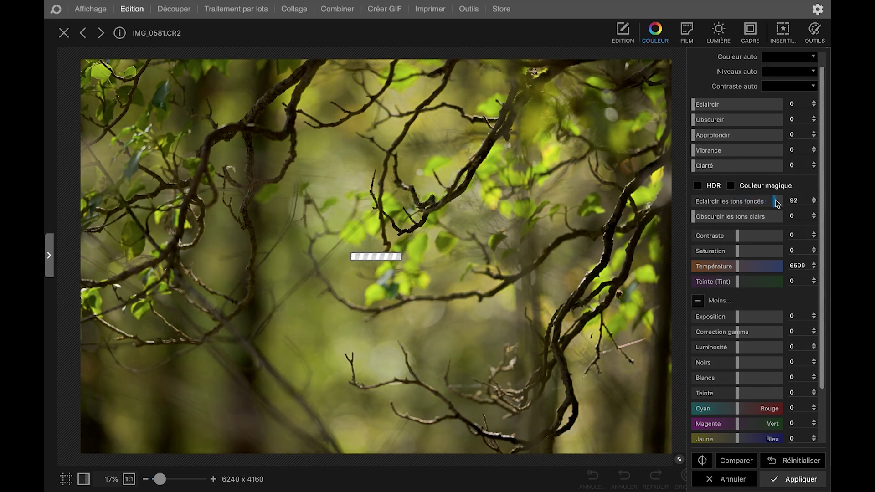
drag(784, 204, 685, 219)
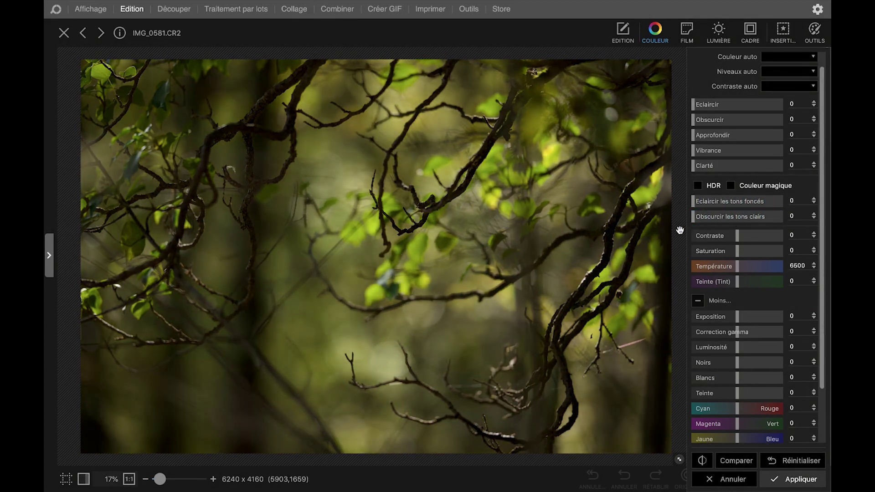
drag(747, 241, 738, 239)
Try different Saturation and Température settings and return them to 0 and 6500.
drag(738, 252, 641, 258)
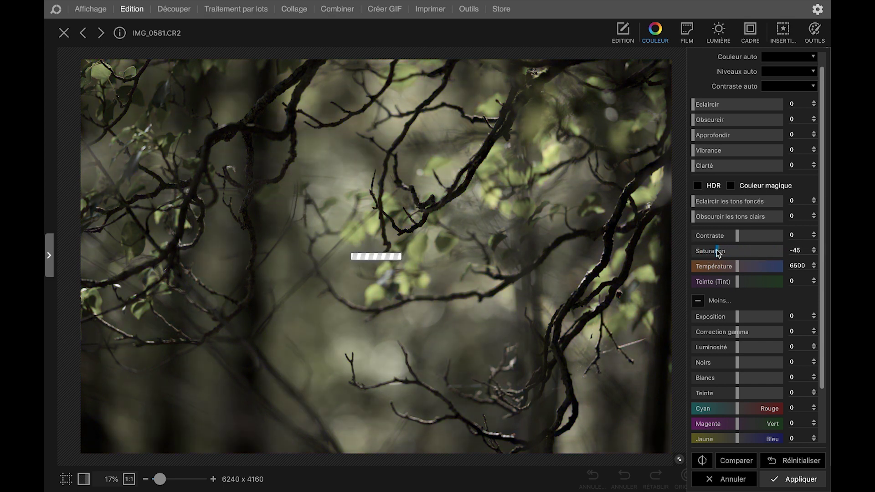
mouse_move(721, 253)
mouse_down()
mouse_move(687, 250)
mouse_move(738, 255)
mouse_up()
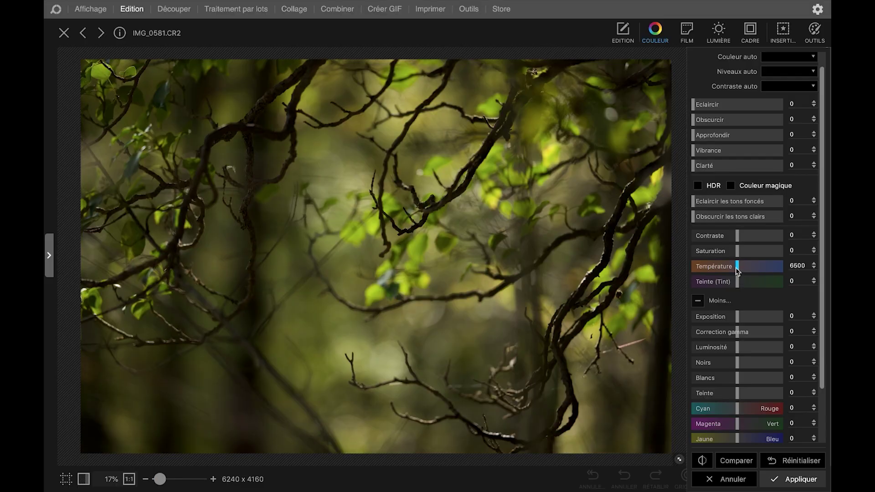
drag(738, 267, 720, 270)
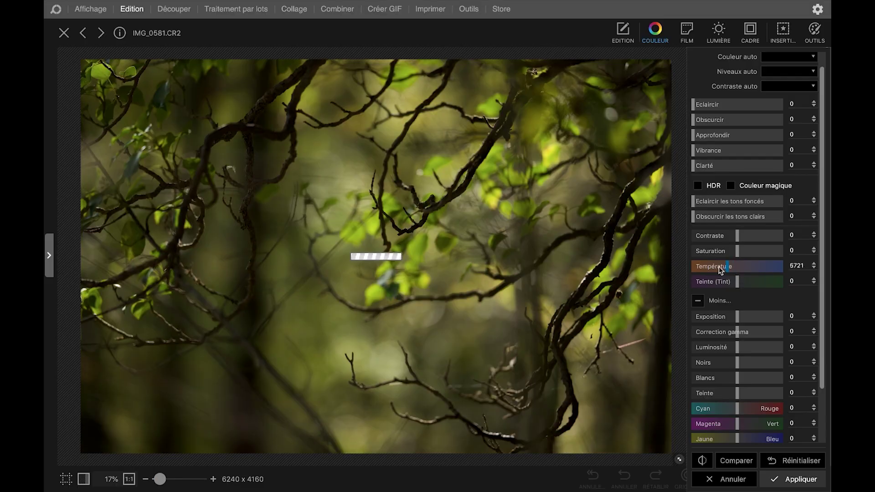
drag(781, 267, 760, 282)
click(737, 283)
Try the gamma, tone, colour balance and Densité - adjustments and return them all to 0.
scroll(738, 290, down, 3)
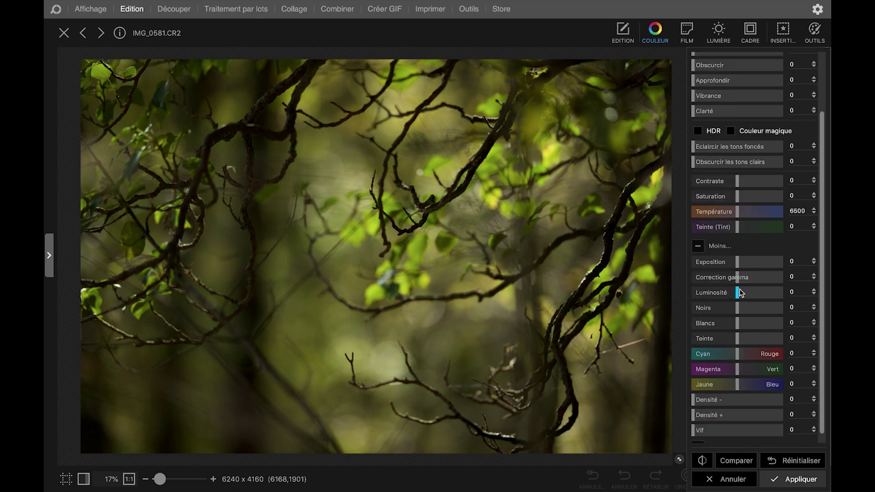
scroll(699, 367, down, 1)
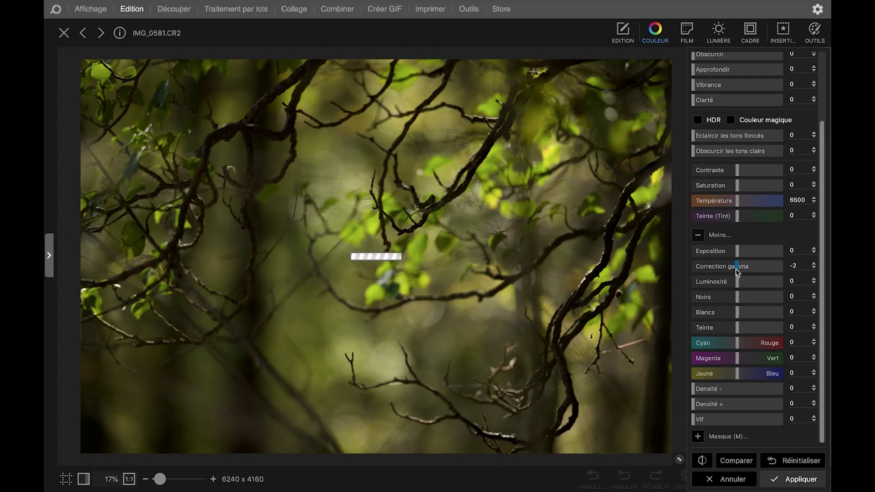
drag(736, 269, 737, 270)
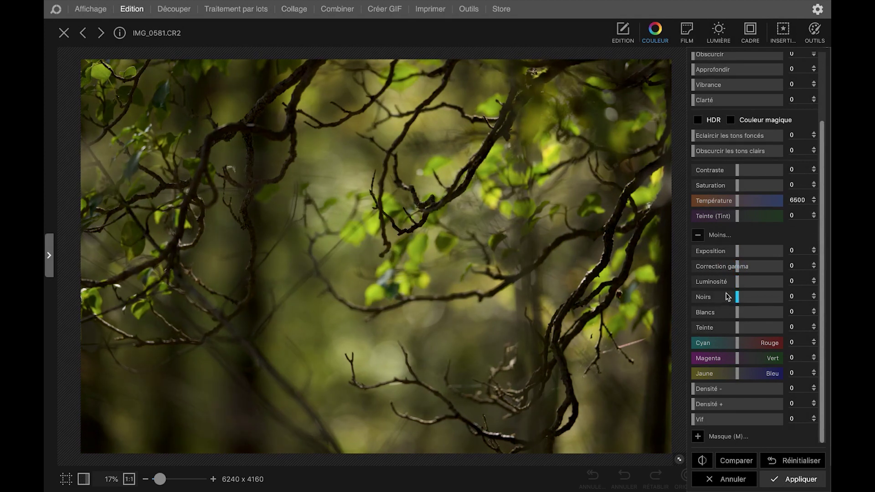
mouse_move(740, 301)
mouse_down()
mouse_move(726, 301)
mouse_move(741, 302)
mouse_up()
drag(737, 341, 723, 360)
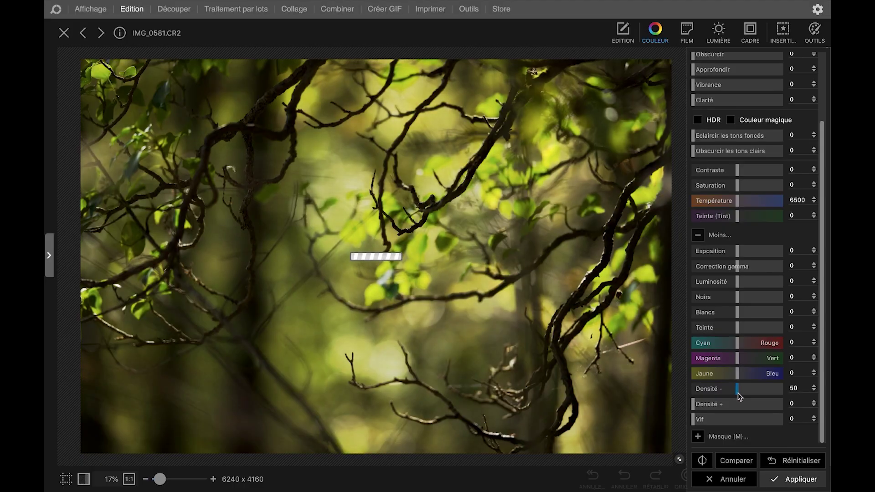
drag(739, 396, 672, 426)
Try brushing a mask at thickness 50 over the dark trunk and nearby background on the photo's left half.
scroll(723, 249, up, 3)
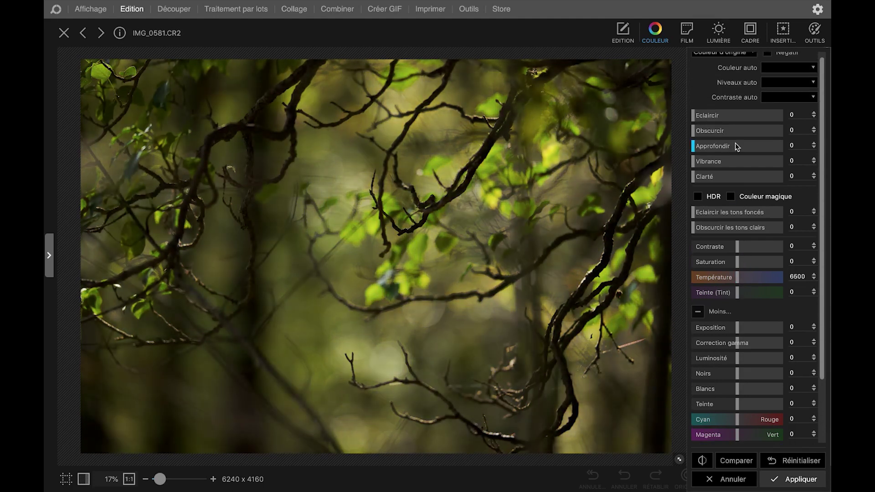
scroll(720, 439, down, 1)
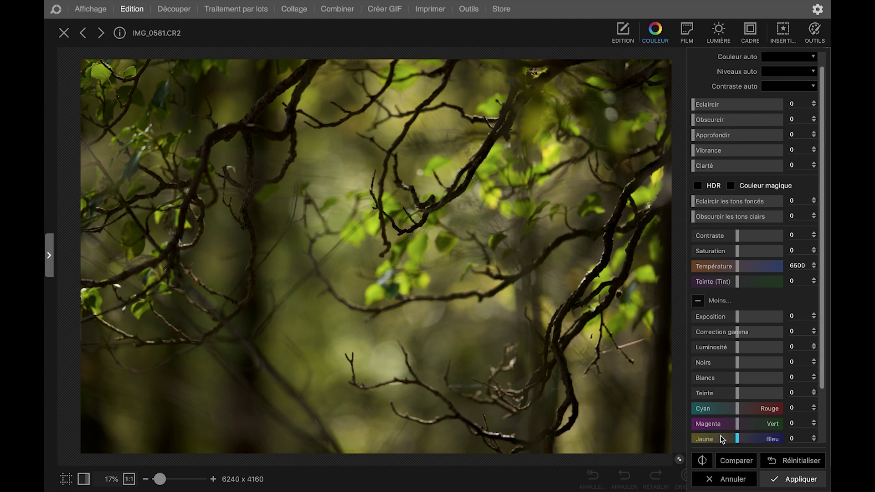
scroll(724, 440, down, 3)
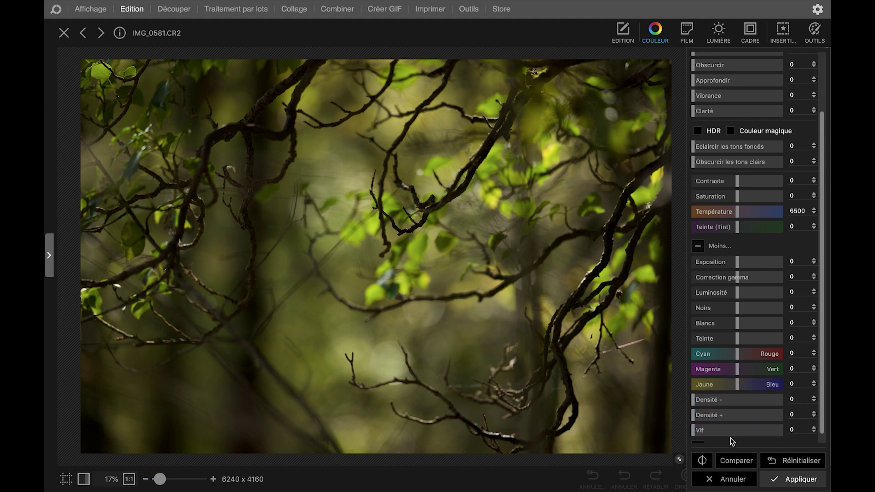
key(m)
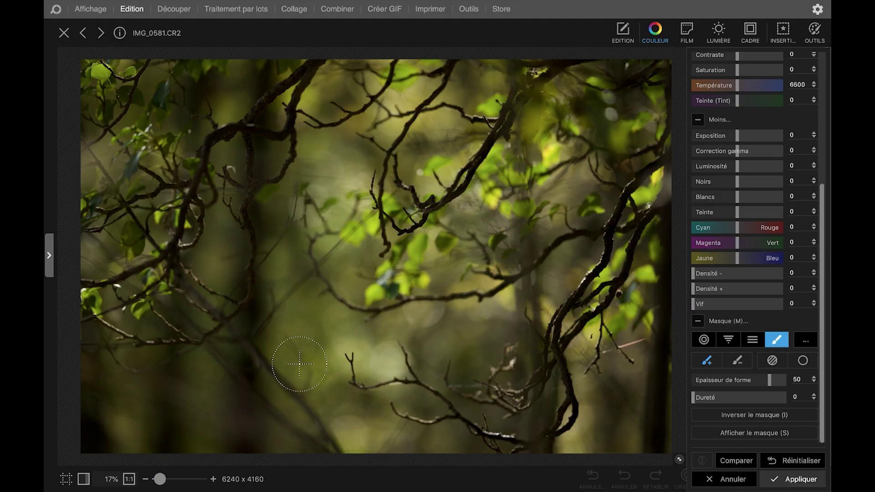
mouse_move(299, 363)
mouse_down()
mouse_move(235, 334)
mouse_move(225, 195)
mouse_move(242, 313)
mouse_move(294, 378)
mouse_move(204, 207)
mouse_move(234, 35)
mouse_move(196, 319)
mouse_move(326, 369)
mouse_move(281, 177)
mouse_move(225, 80)
mouse_move(296, 278)
mouse_up()
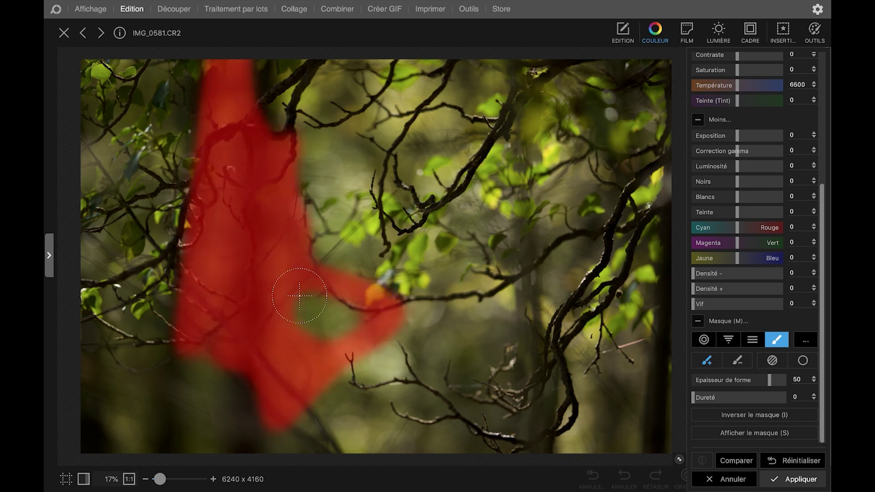
drag(327, 339, 339, 310)
drag(262, 297, 231, 179)
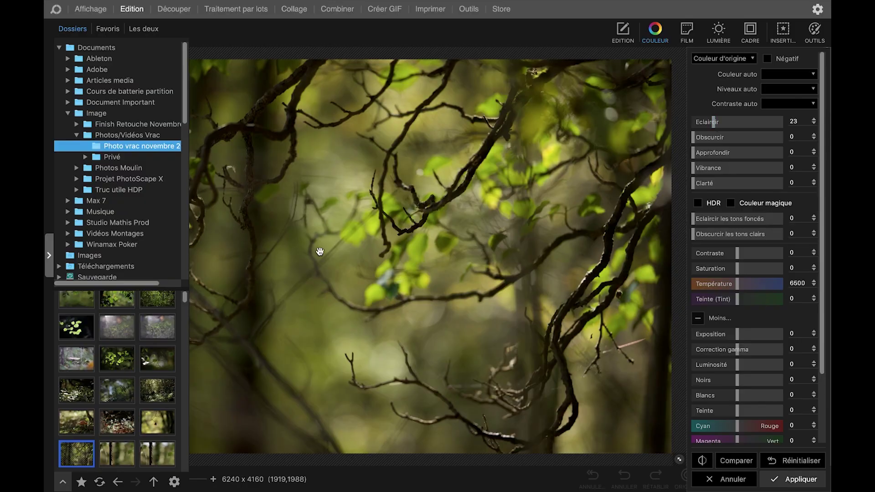
Set Eclaircir to 48 and Eclaircir les tons foncés to 29 for the forest photo.
drag(715, 125, 735, 122)
click(704, 221)
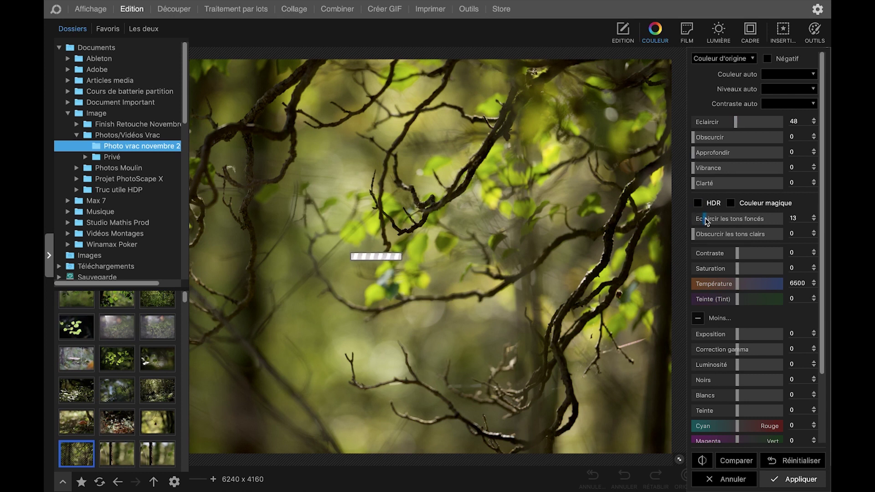
drag(709, 221, 718, 220)
click(181, 229)
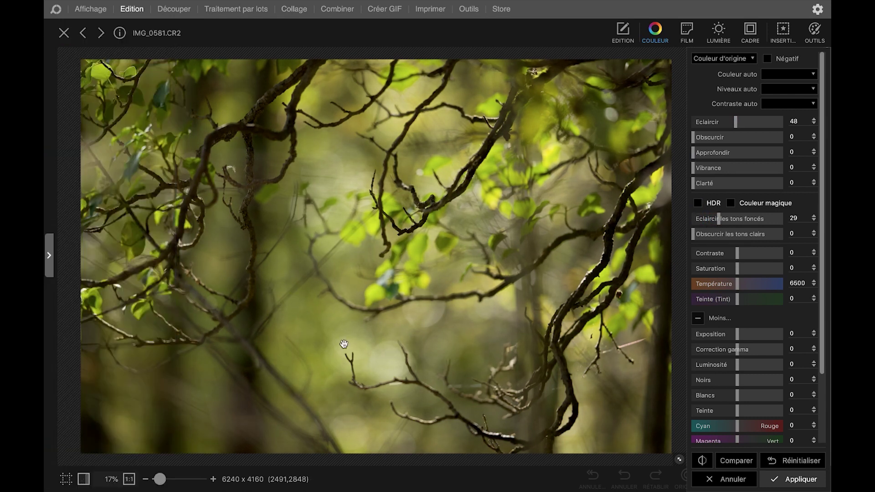
Set Contraste to 6 and Clarté to 5.
drag(737, 256, 742, 258)
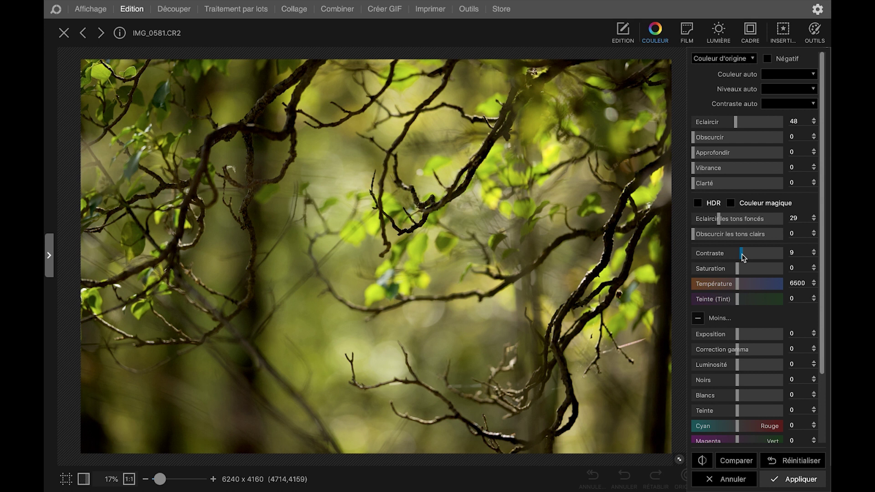
drag(741, 255, 740, 255)
click(699, 184)
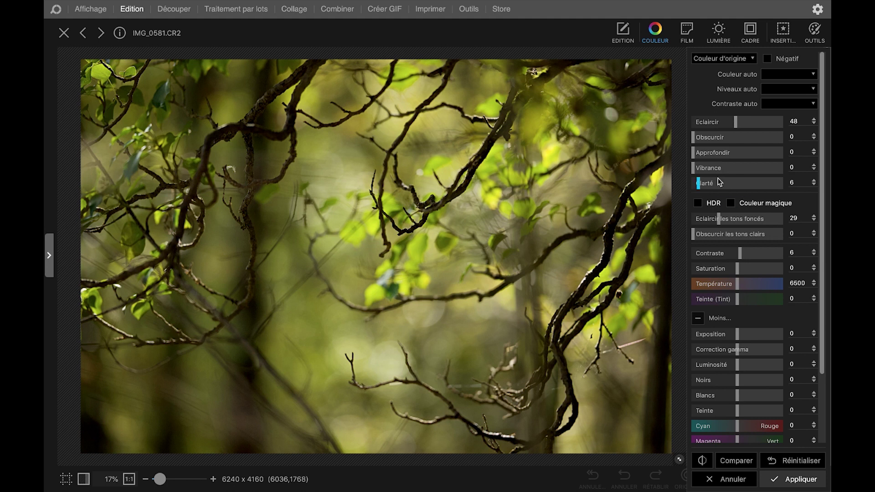
Desaturate the photo by setting Saturation to -71.
scroll(701, 184, down, 3)
scroll(734, 231, up, 2)
drag(737, 231, 706, 233)
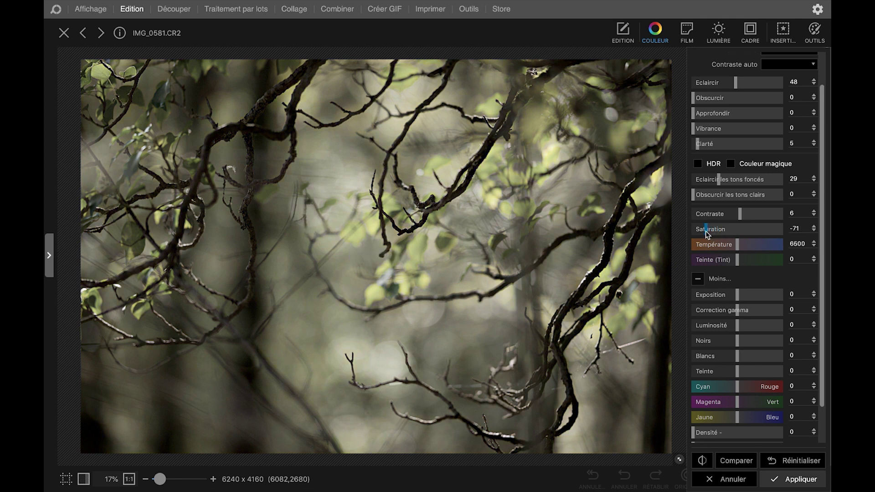
Warm the photo's colours with Jaune/Bleu at -19, Magenta/Vert at -6 and Température at 6110.
scroll(702, 393, down, 2)
drag(737, 373, 729, 376)
click(737, 359)
drag(736, 201, 732, 200)
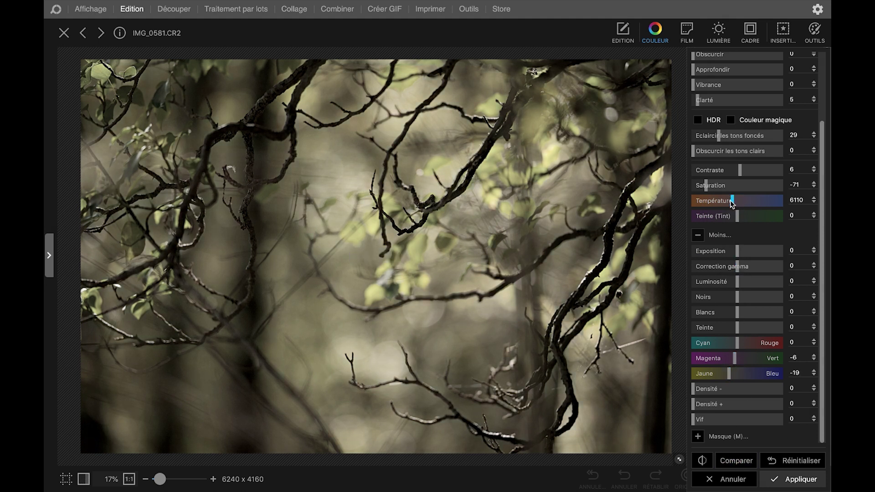
Compare the retouched photo with the original and apply the colour adjustments.
click(736, 460)
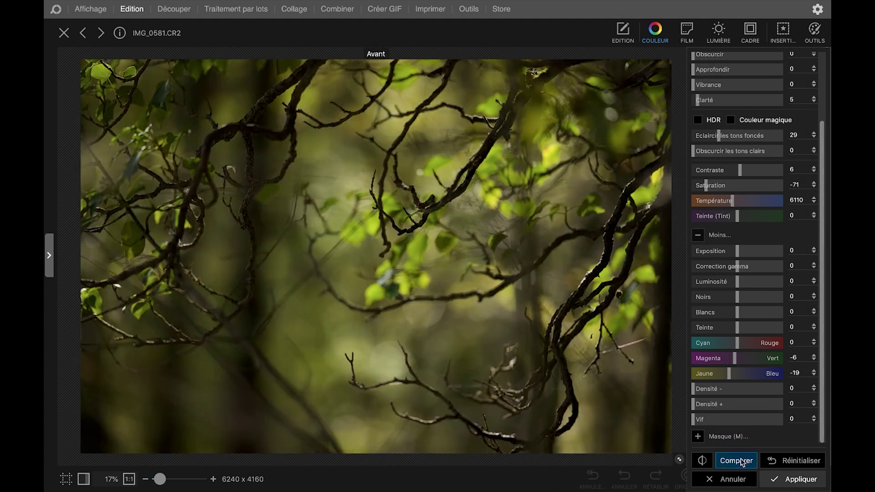
mouse_move(772, 491)
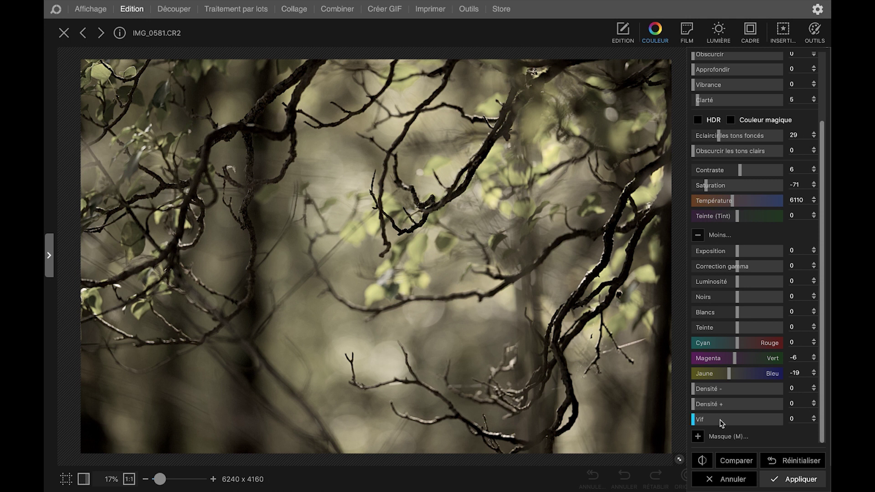
click(792, 480)
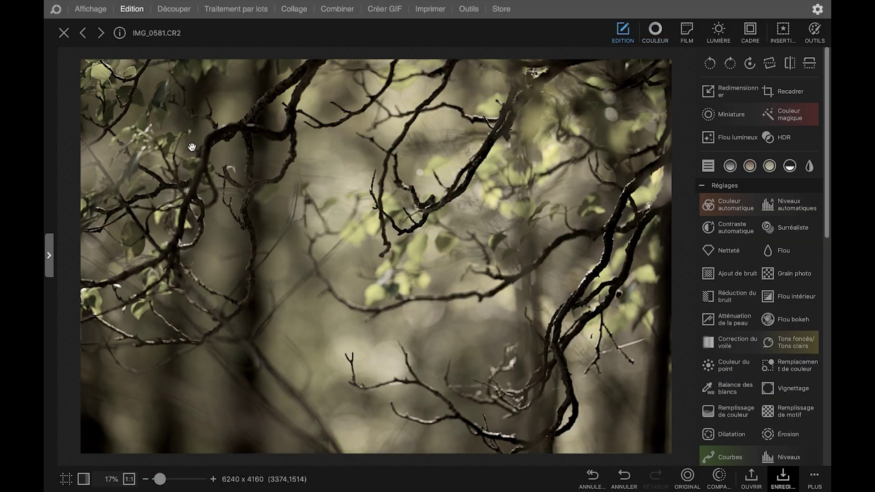
Insert the black signature logo image, shrink it to a small mark and place it at the photo's bottom centre.
click(783, 31)
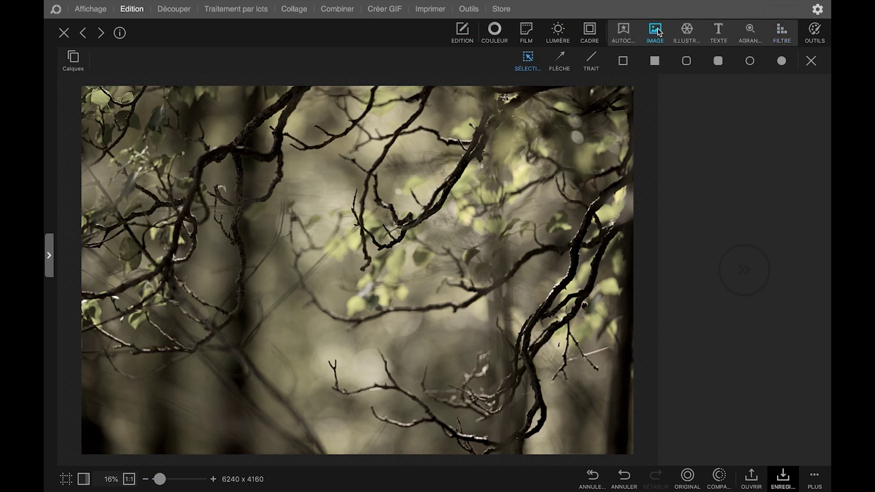
double_click(355, 223)
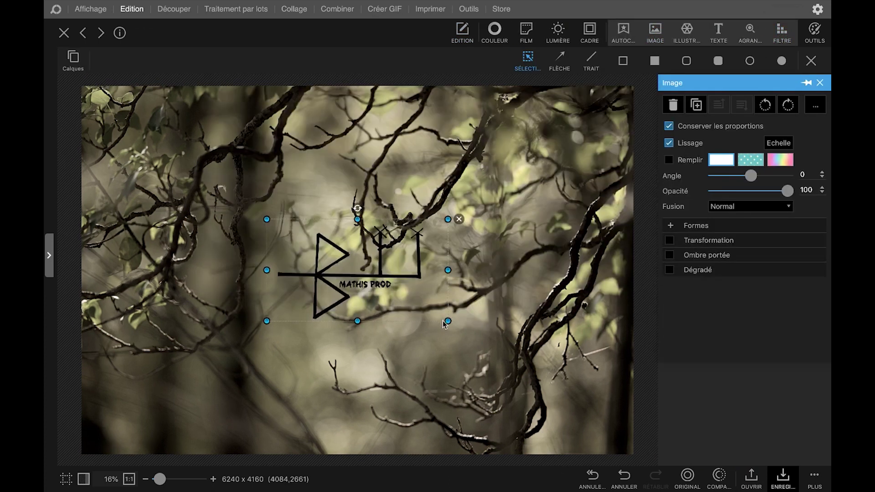
drag(380, 261, 380, 383)
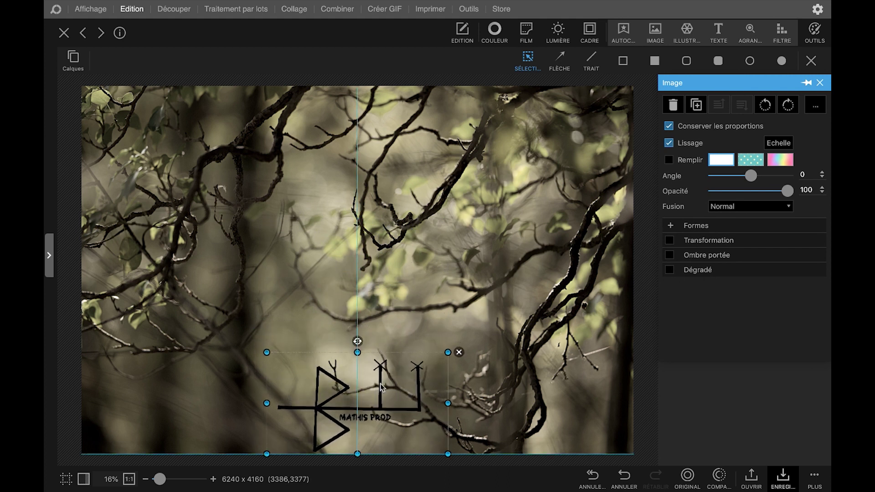
drag(357, 347, 361, 439)
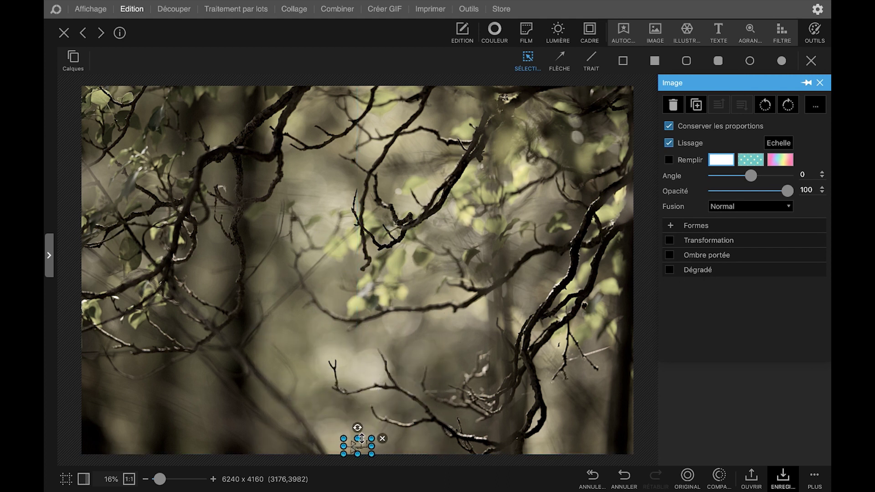
click(612, 331)
Start saving the edited photo.
click(782, 477)
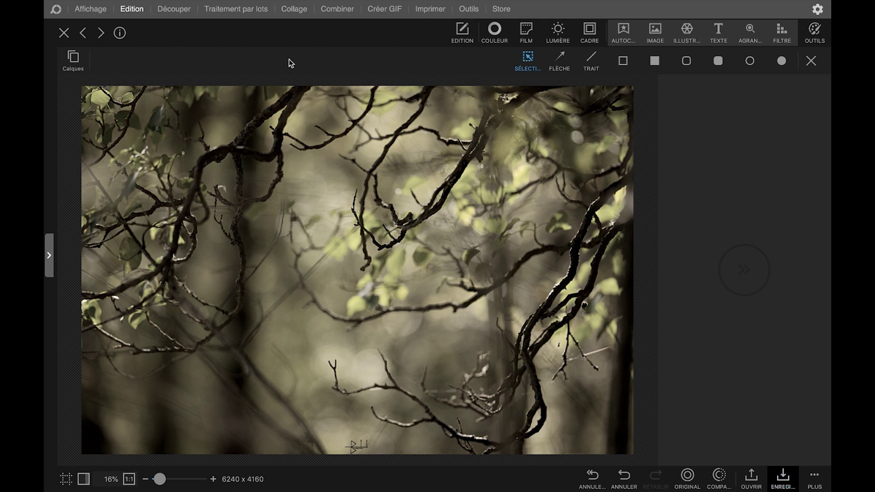